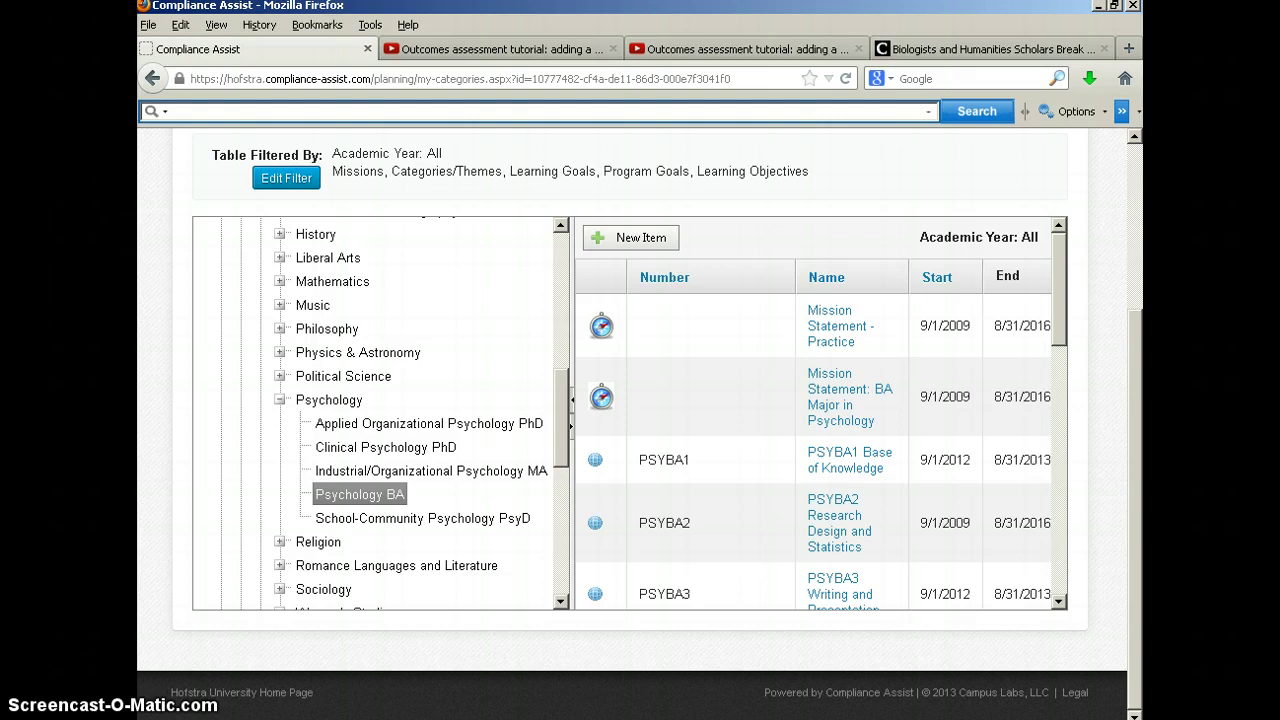
Open the Psychology BA learning objective Core Knowledge - Basic Research for editing and look over its fields.
click(357, 495)
drag(1059, 316, 1059, 575)
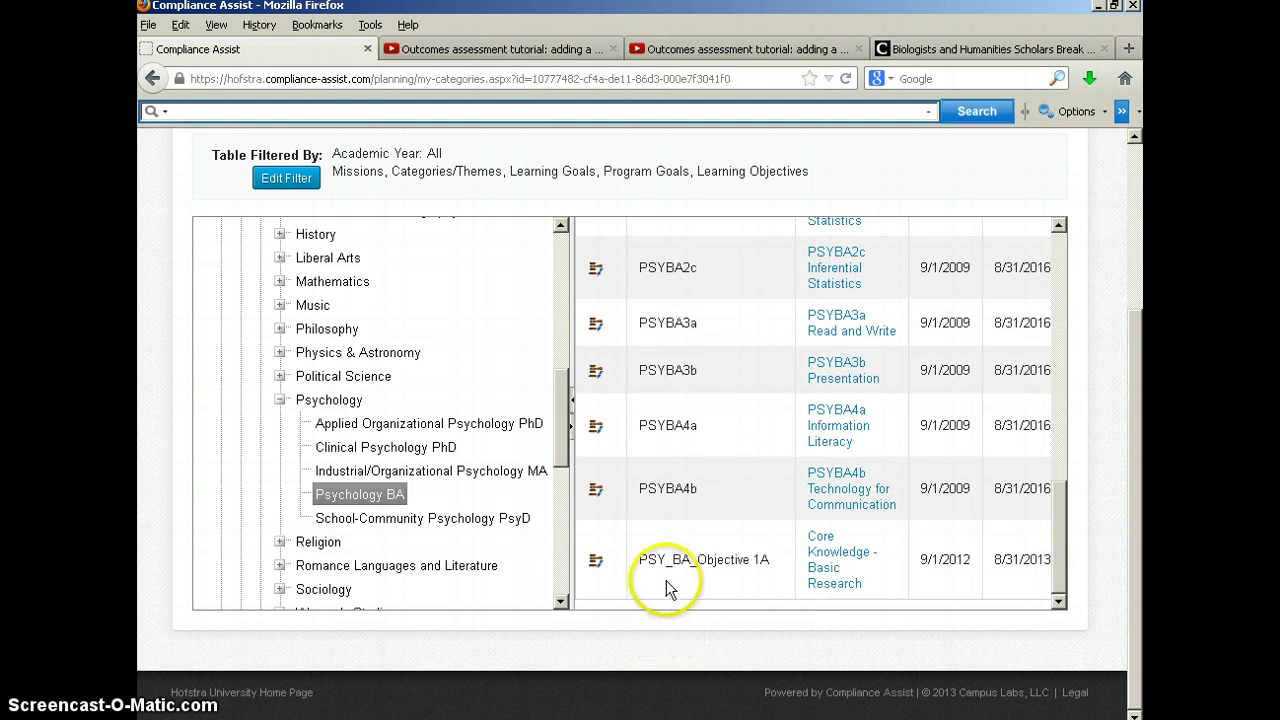
click(845, 558)
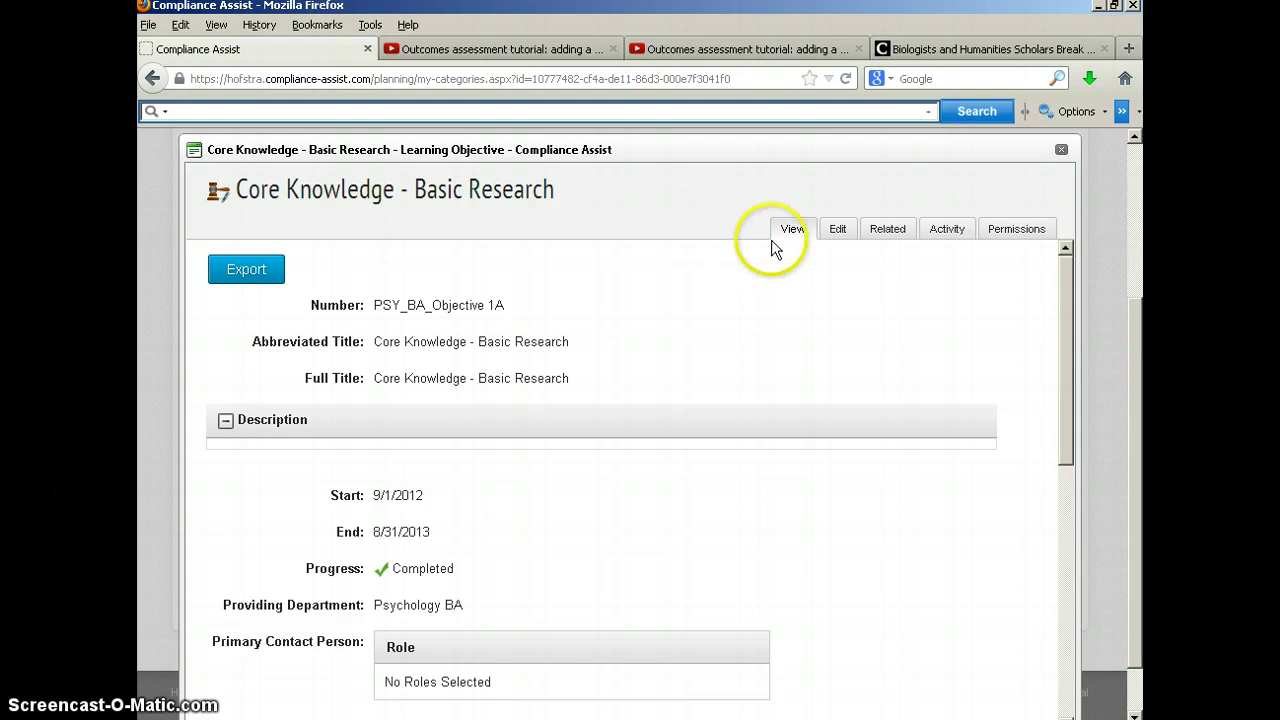
click(838, 231)
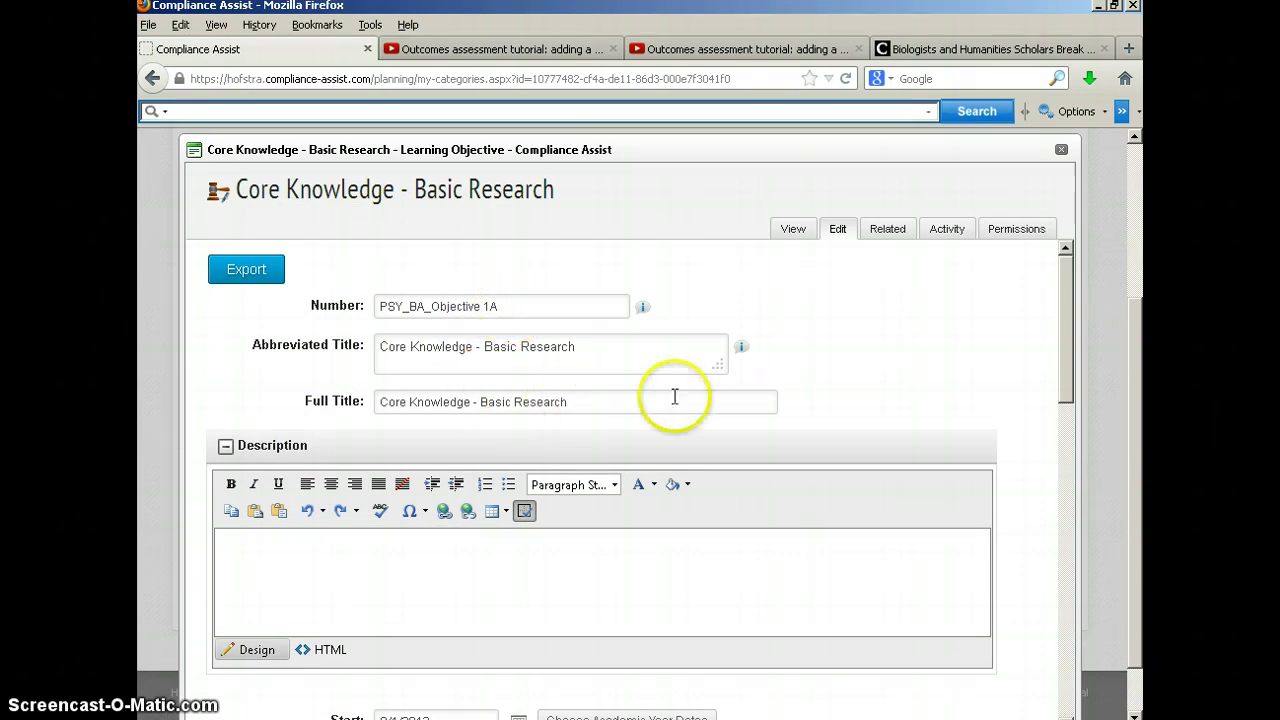
drag(1063, 326, 1040, 305)
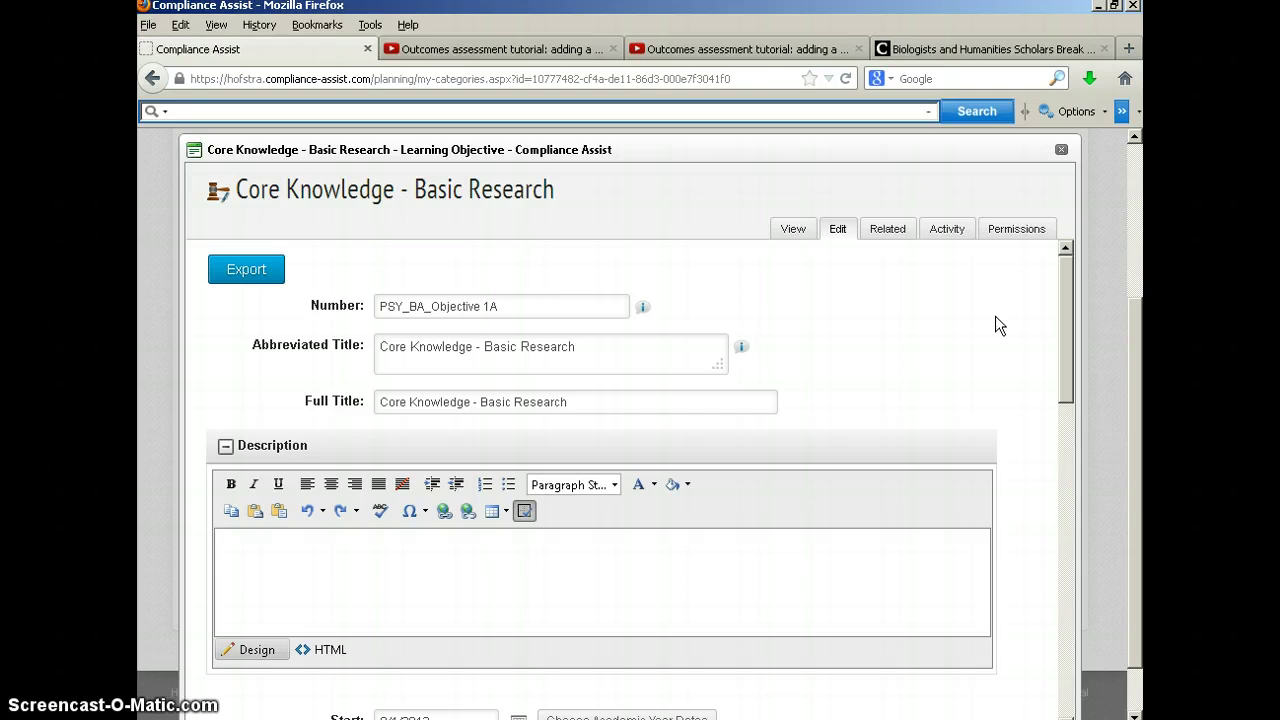
Relate the objective to the Psychology BA learning goal PSYBA2 Research Design and Statistics as an item it supports.
click(887, 233)
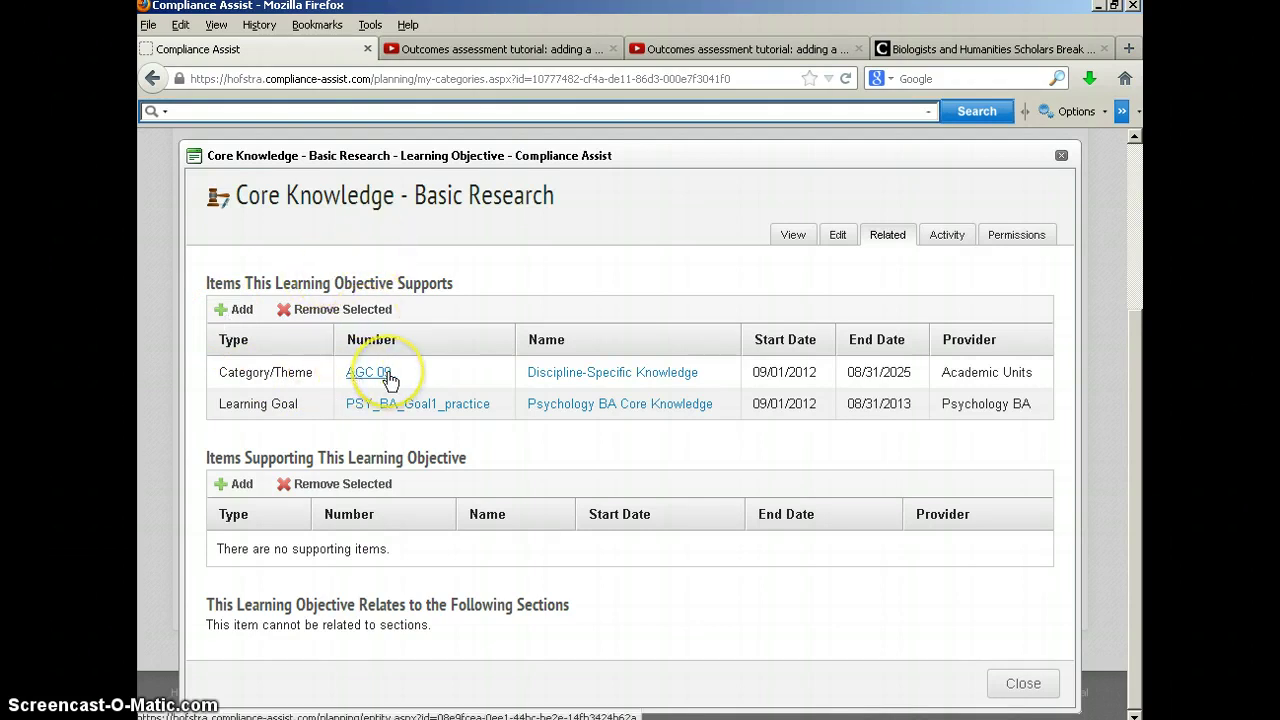
click(225, 312)
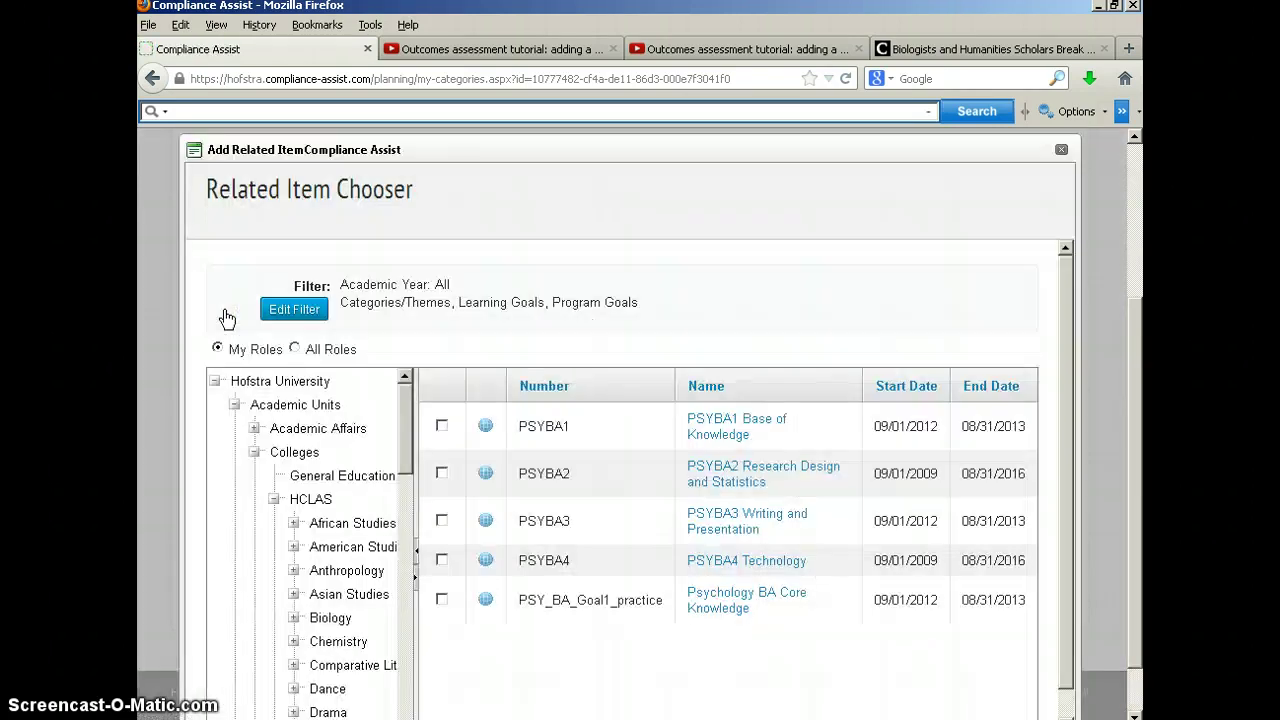
drag(405, 441, 630, 557)
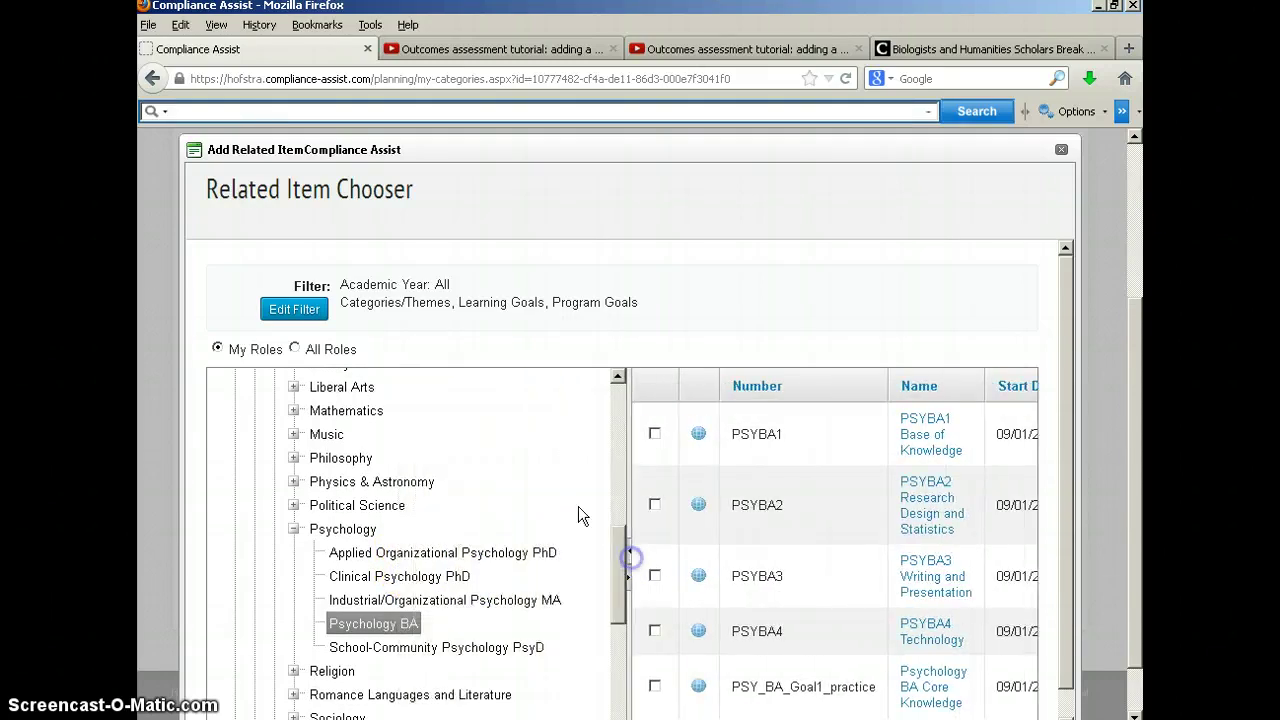
click(362, 625)
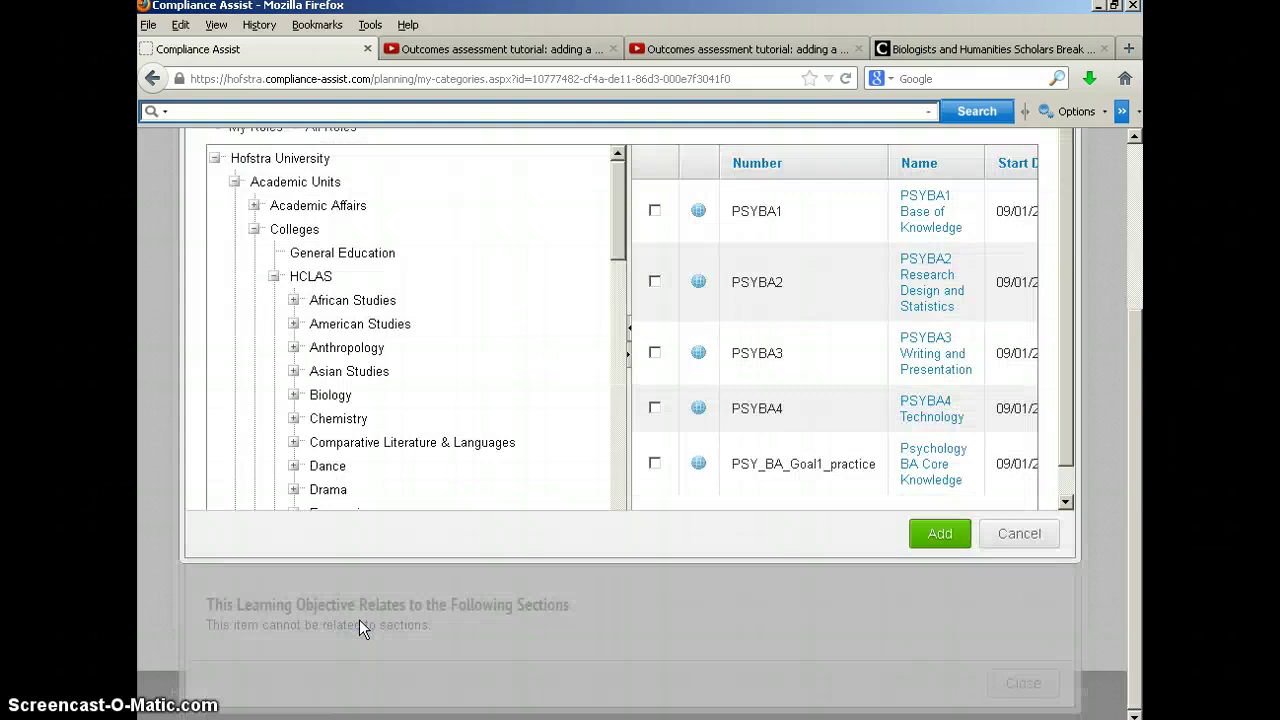
click(1062, 478)
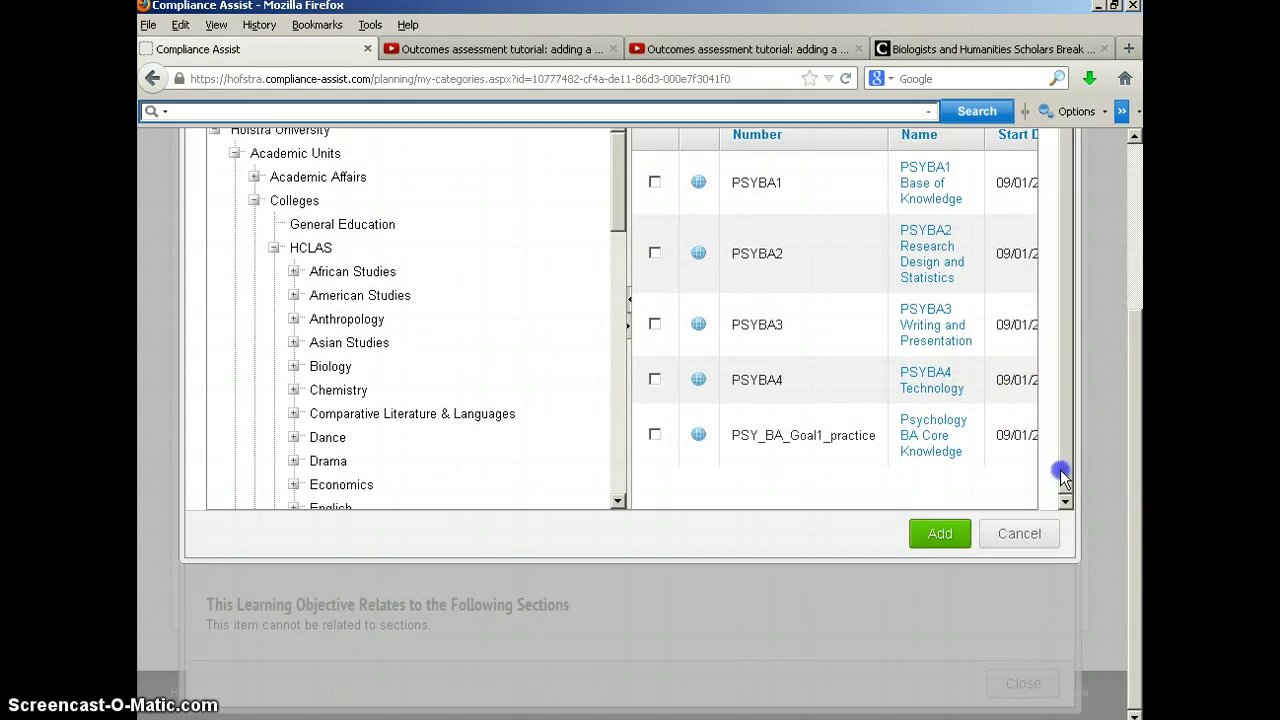
scroll(1062, 350, up, 1)
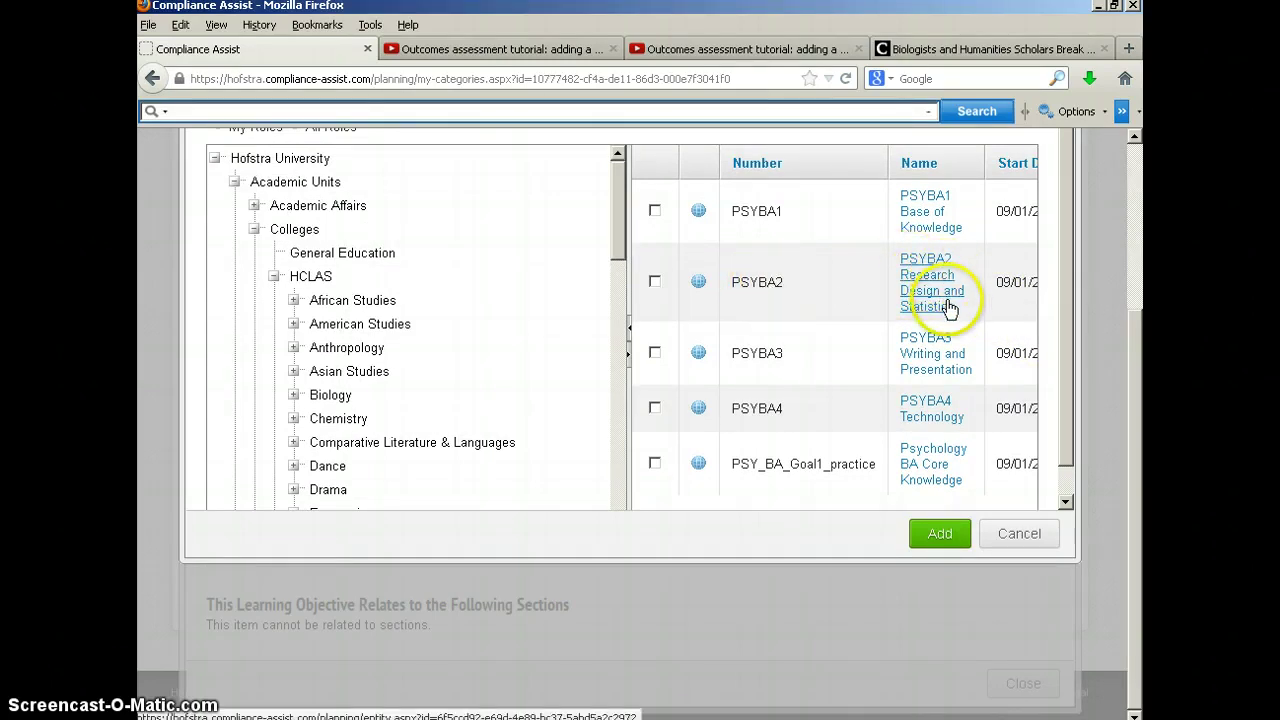
drag(1135, 324, 1135, 246)
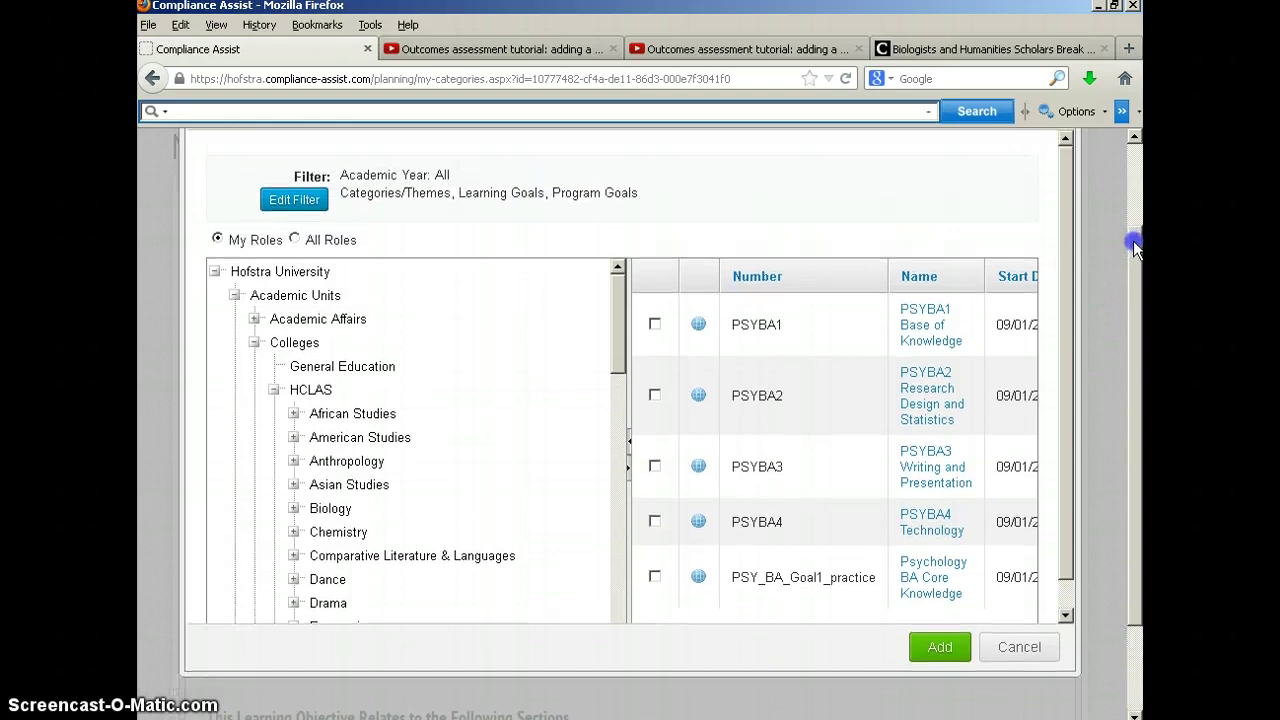
click(653, 396)
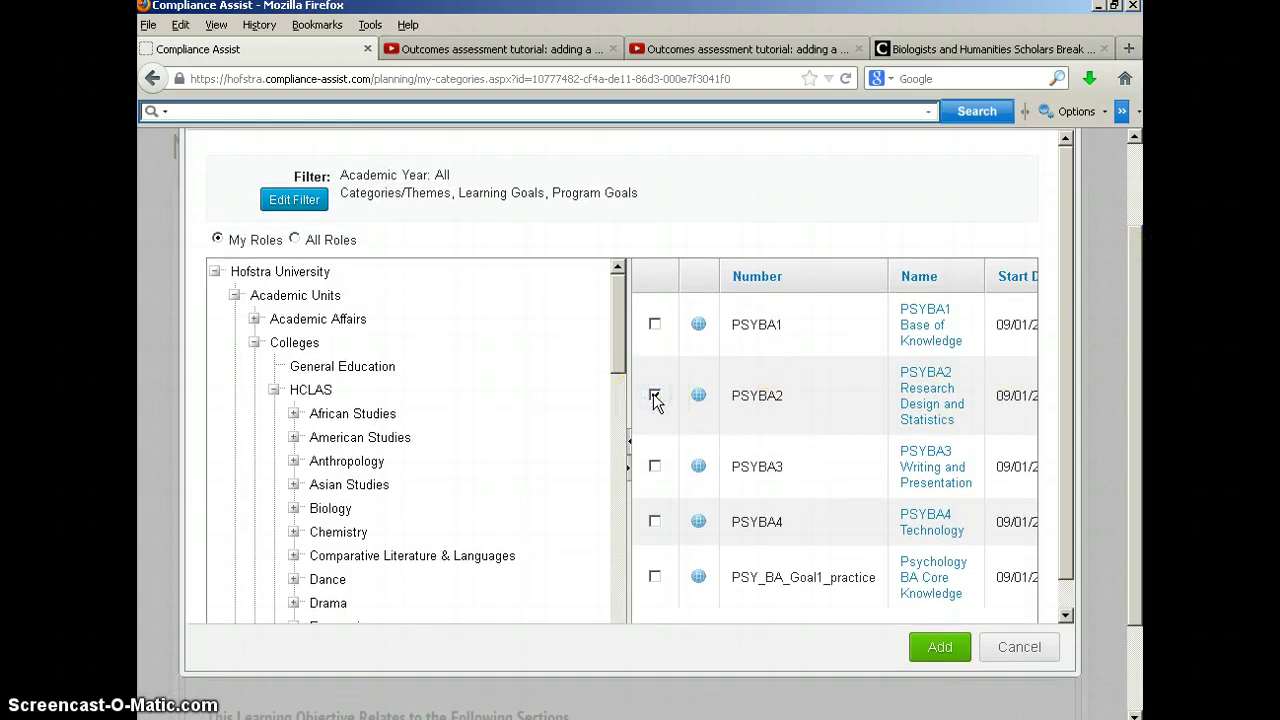
click(945, 648)
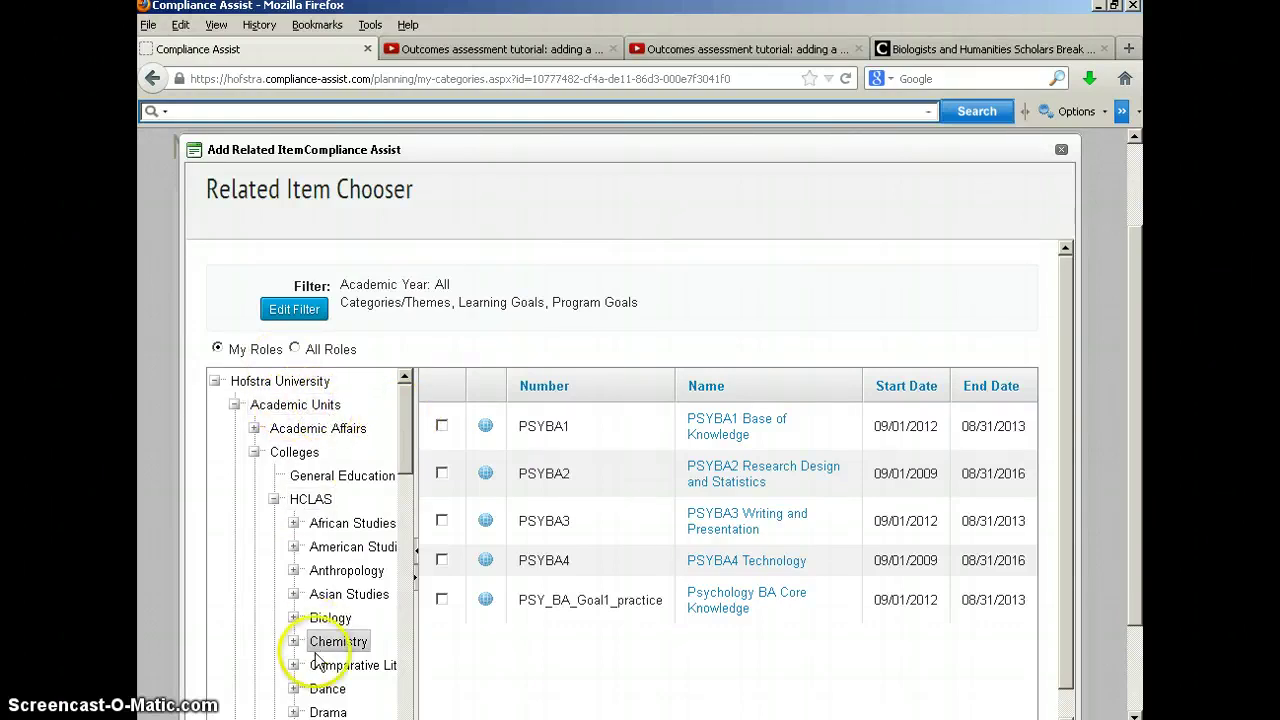
Add the Academic Units category AGC 04 Written Communication to the items this learning objective supports.
click(281, 410)
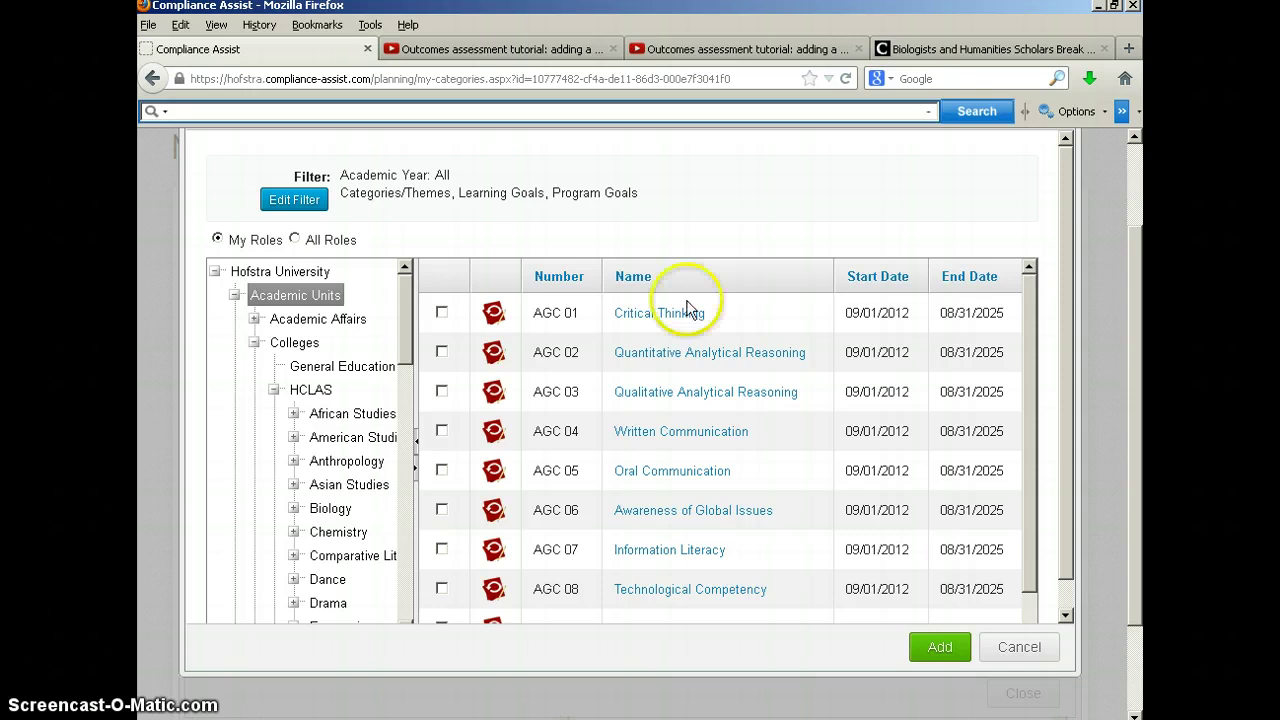
click(441, 431)
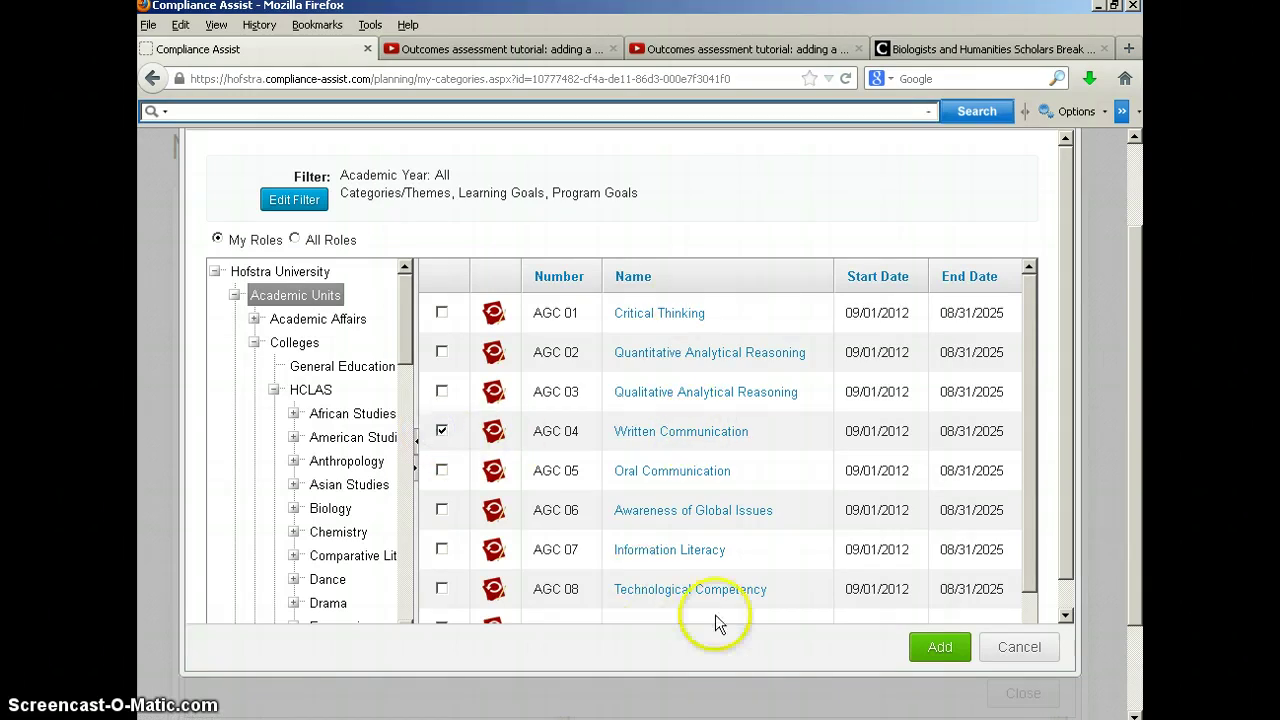
click(940, 647)
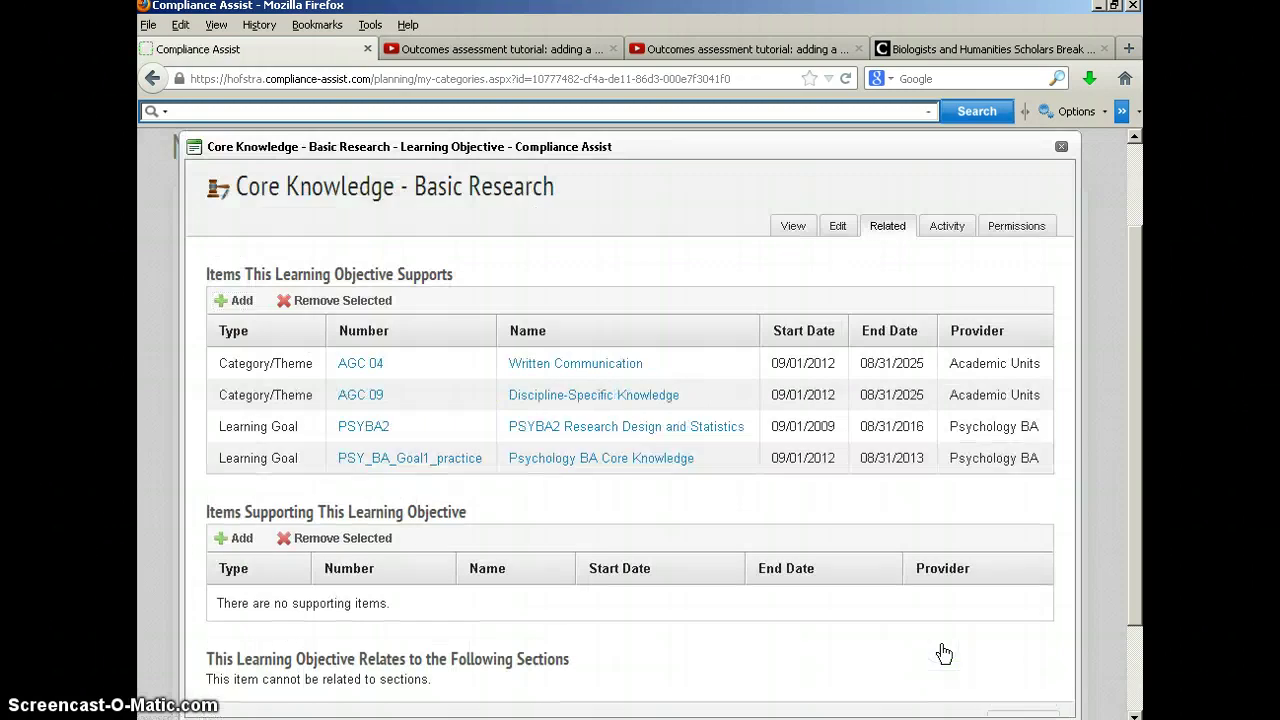
Add the Psychology BA assessment Practice Assessment 5 - Major Fields Test as an item supporting this learning objective.
scroll(943, 653, down, 2)
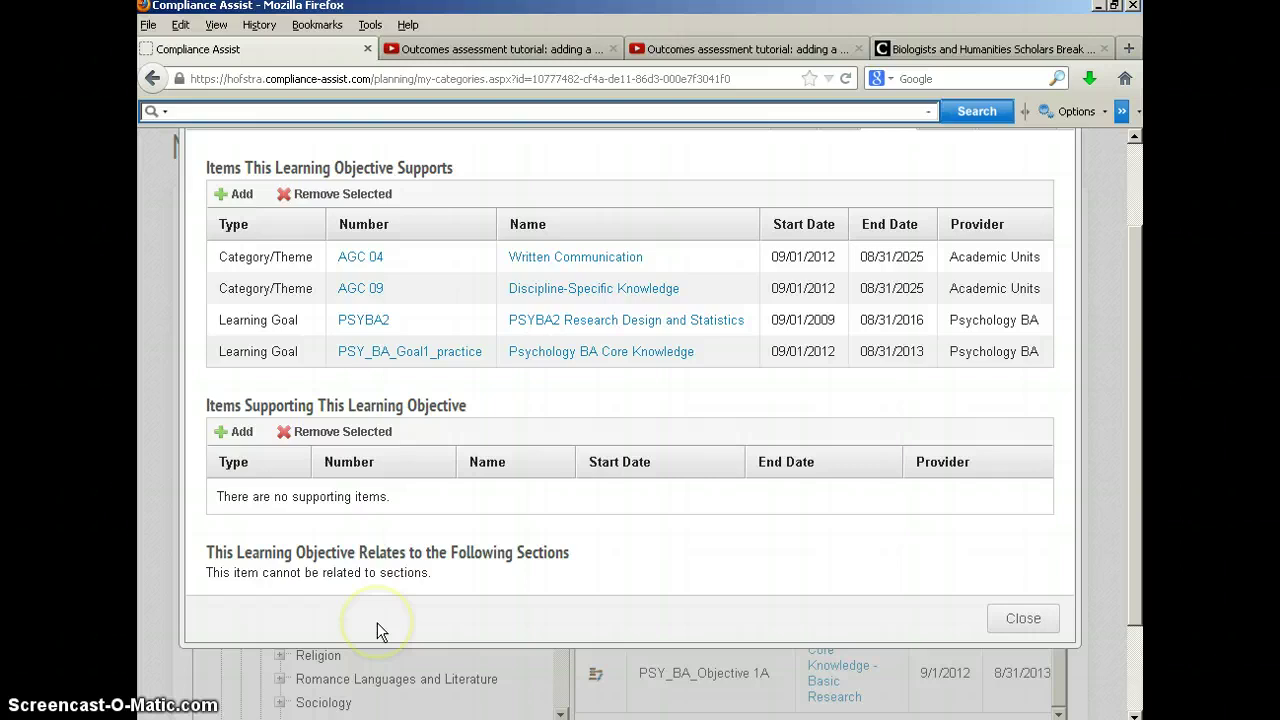
click(229, 432)
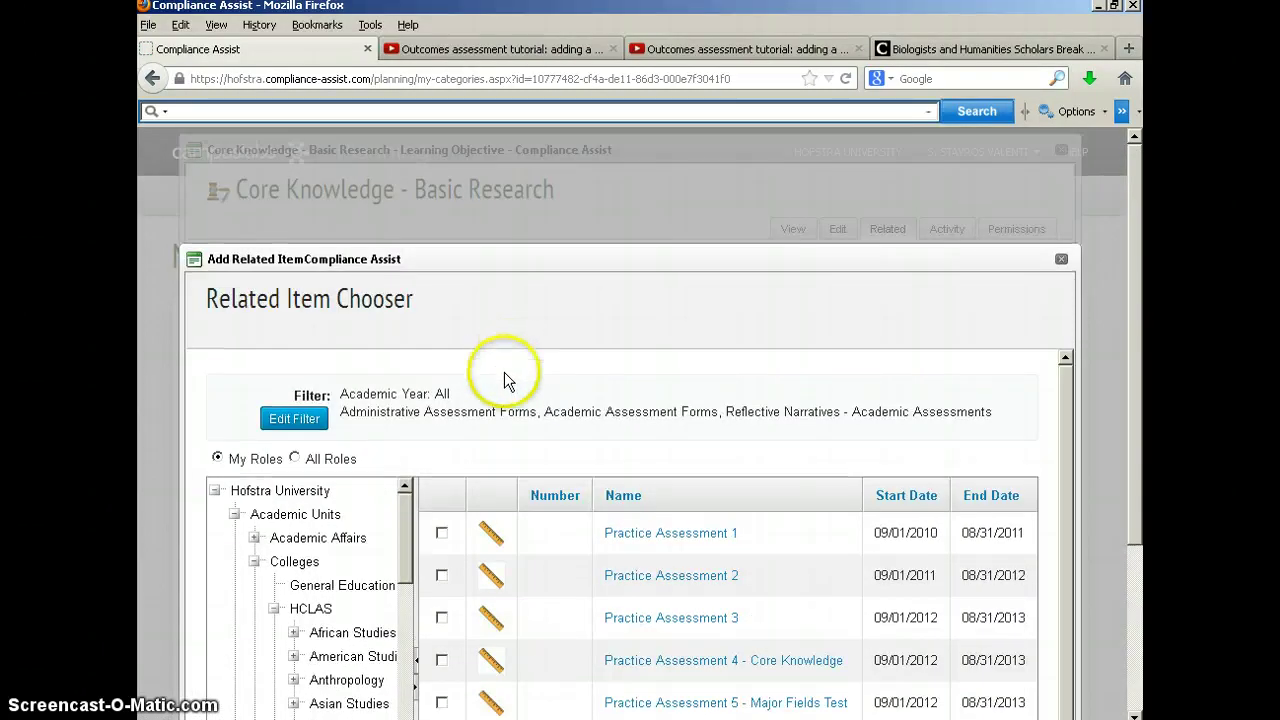
scroll(504, 385, down, 5)
drag(408, 325, 567, 486)
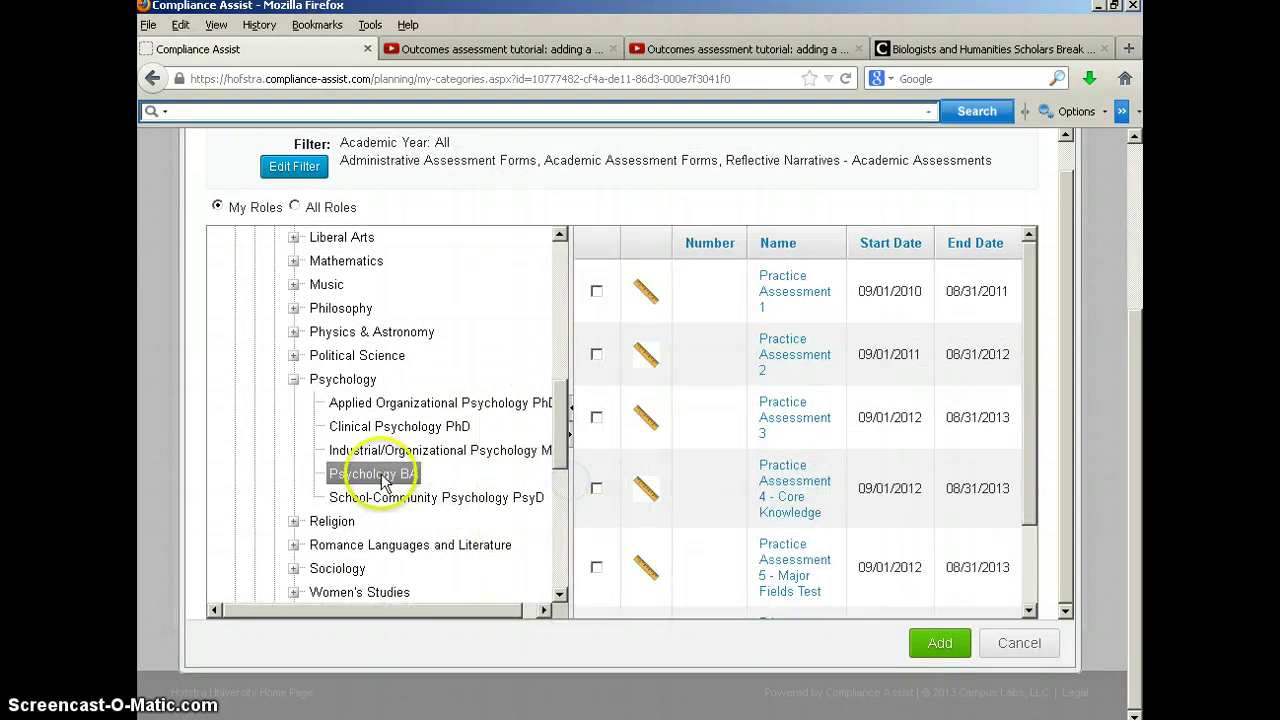
click(384, 481)
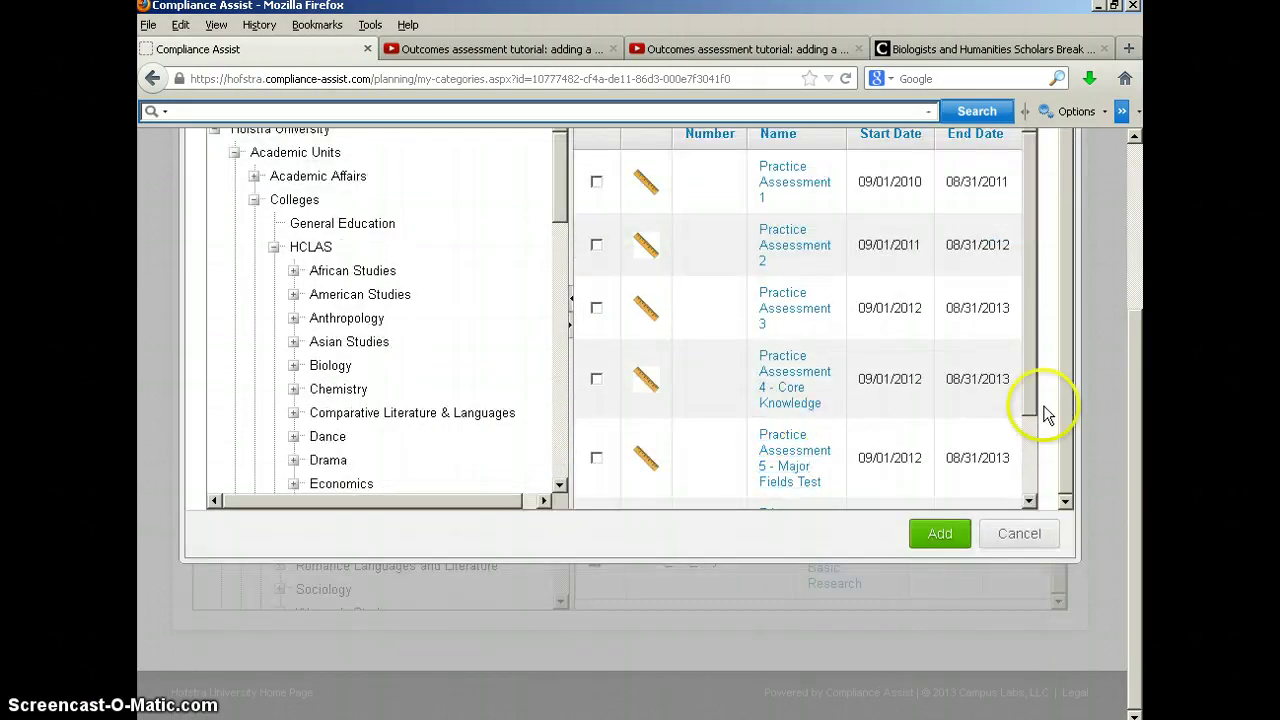
drag(1028, 408, 1028, 423)
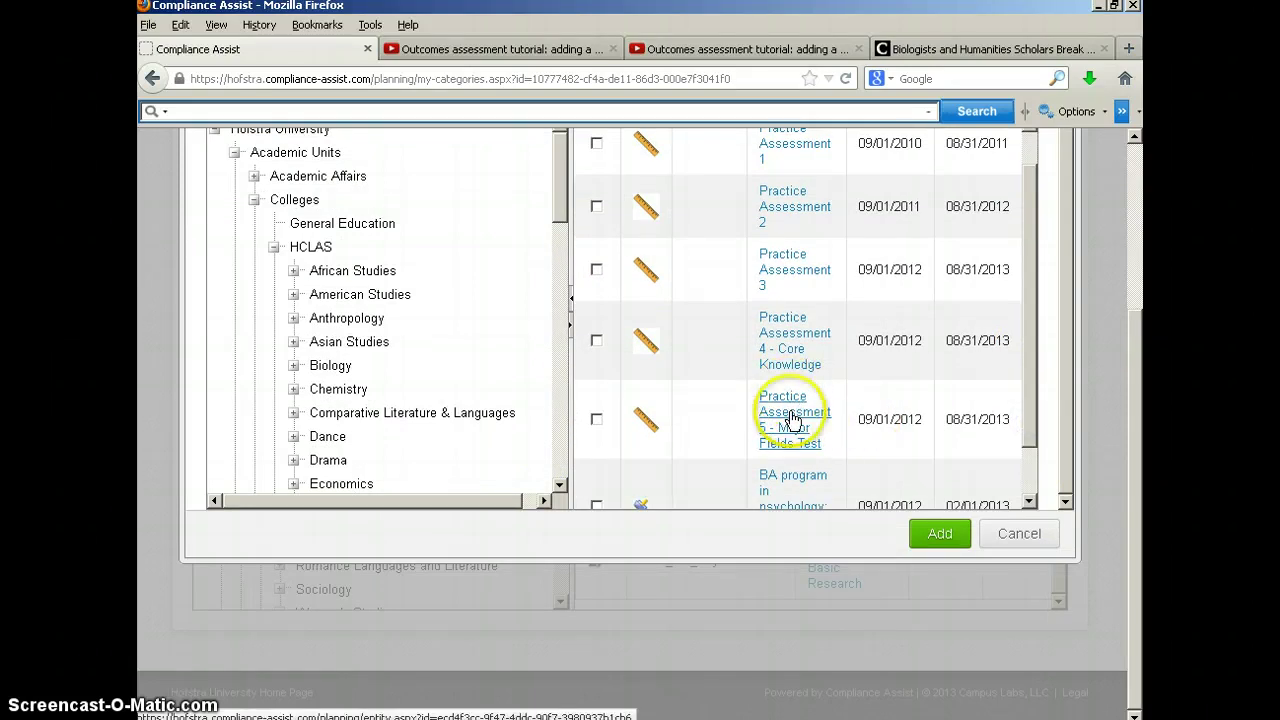
click(596, 421)
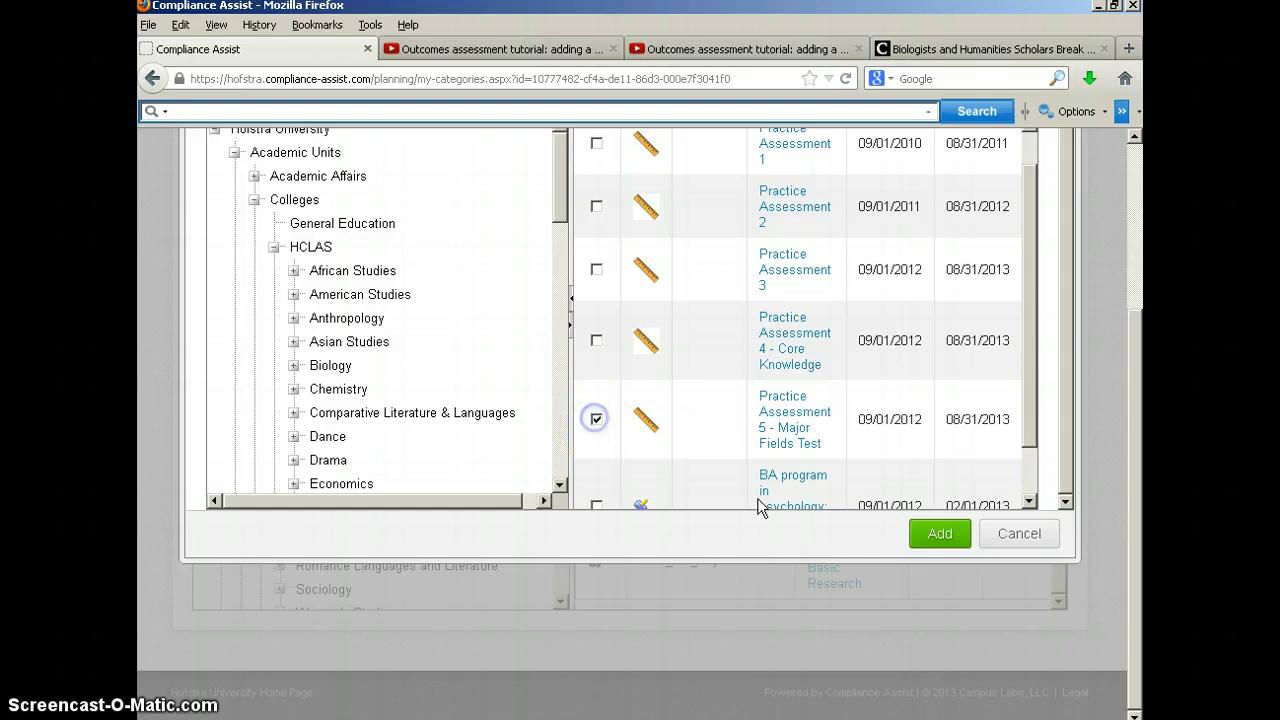
click(941, 536)
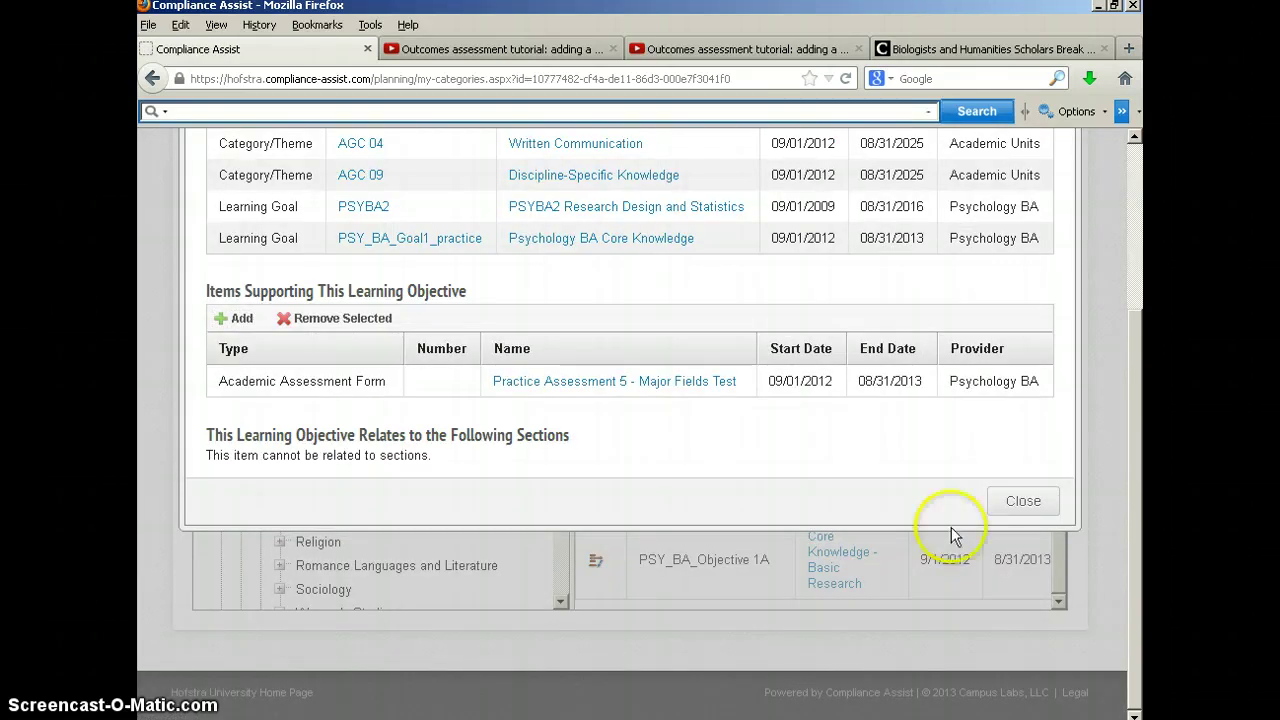
Look over the objective's related items and return to its editable form.
scroll(951, 527, up, 2)
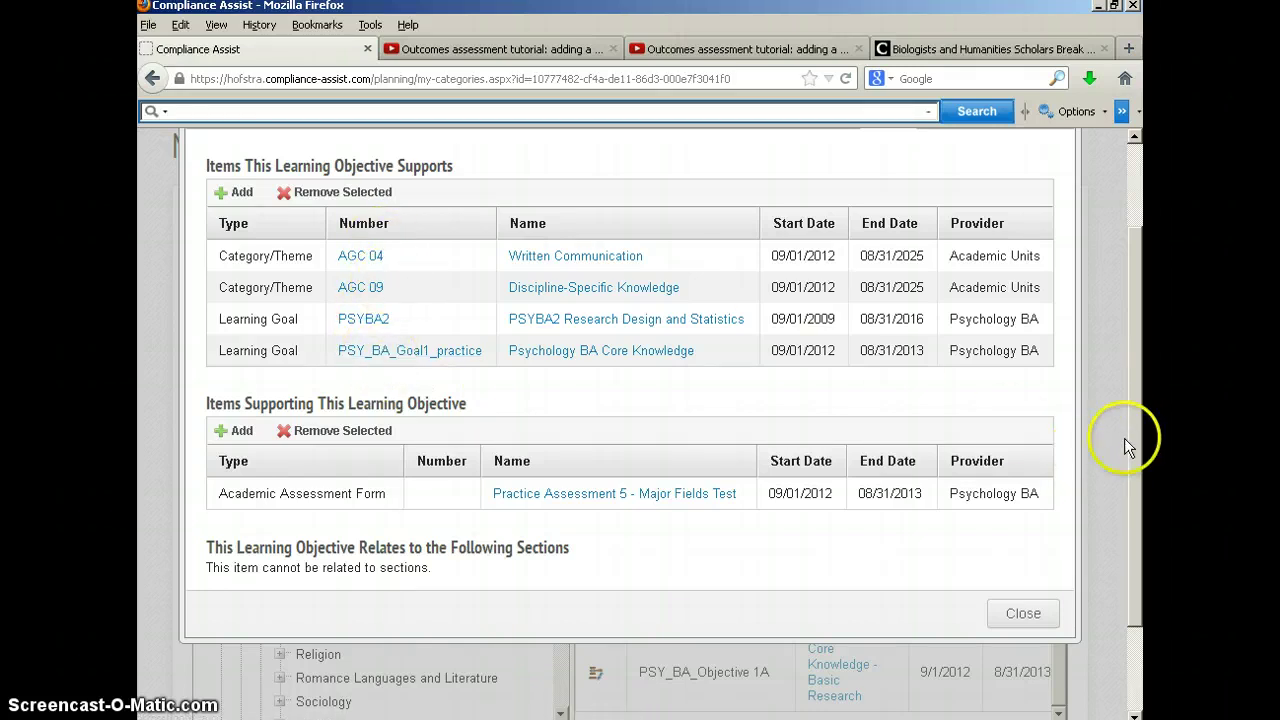
drag(1131, 432, 1127, 272)
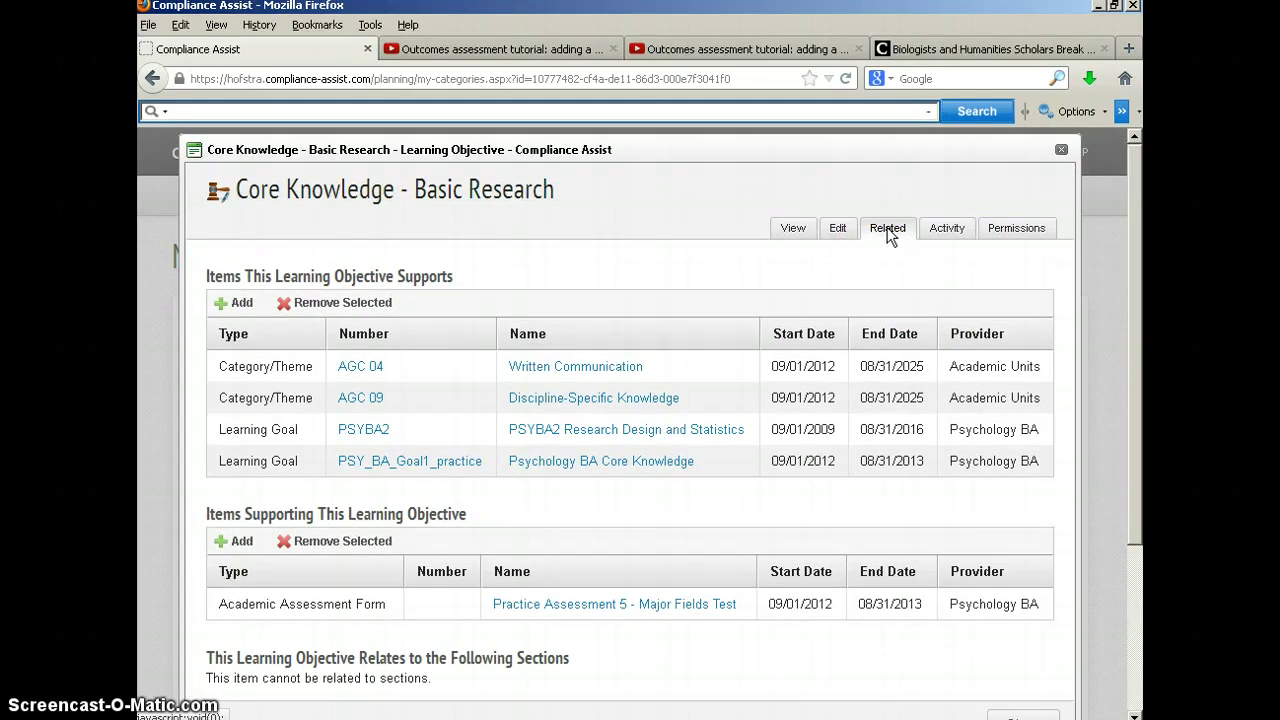
click(838, 232)
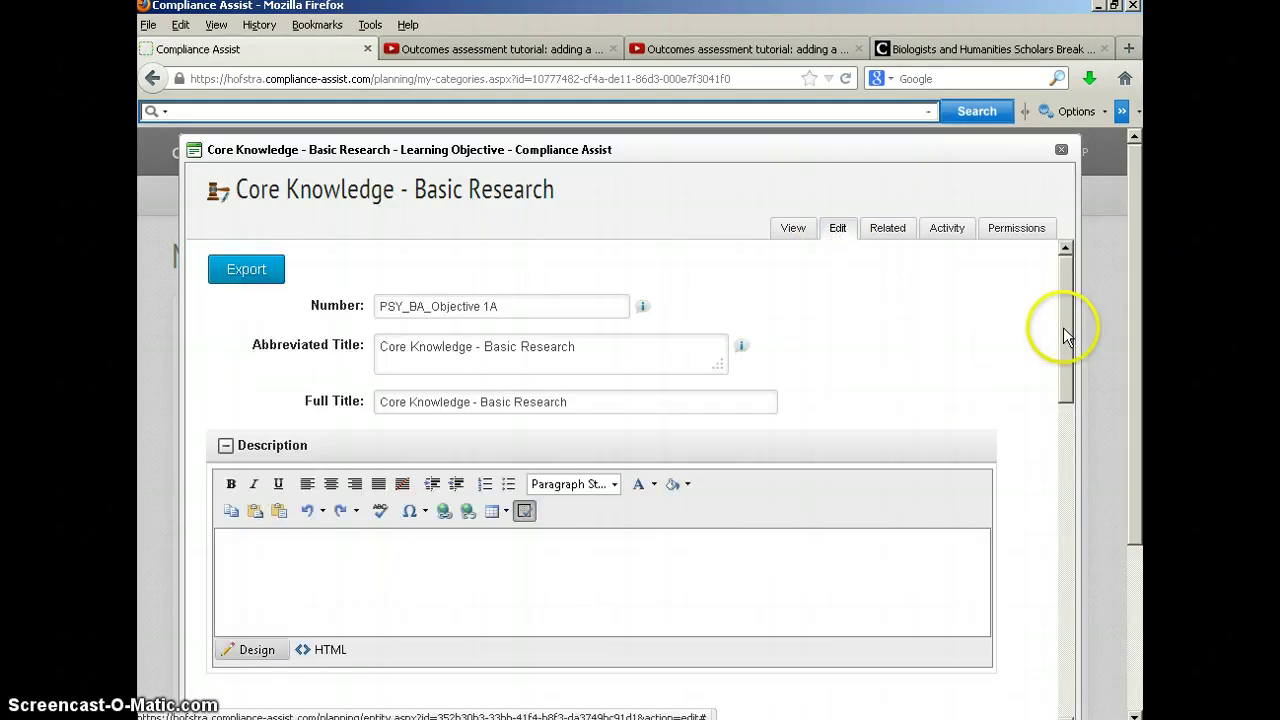
drag(1063, 327, 1034, 282)
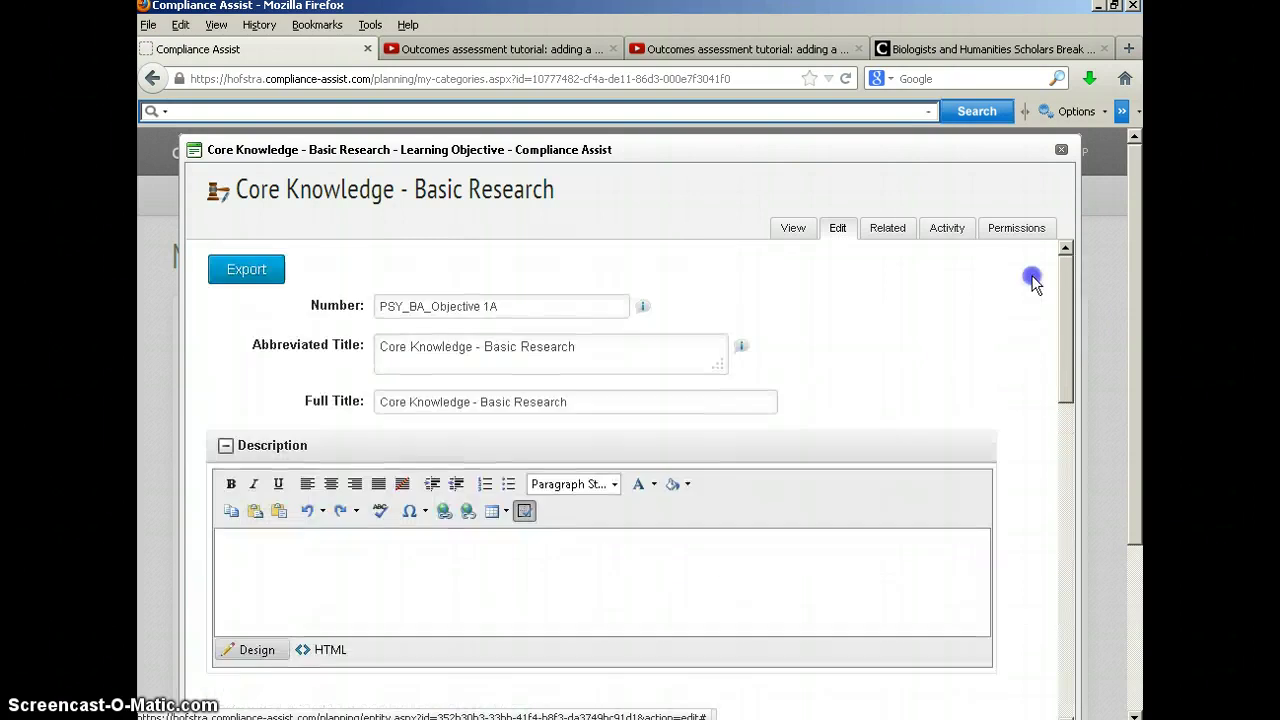
Review the objective's read-only record, covering dates, progress, assessment methods, performance thresholds, and supported and supporting items.
click(794, 230)
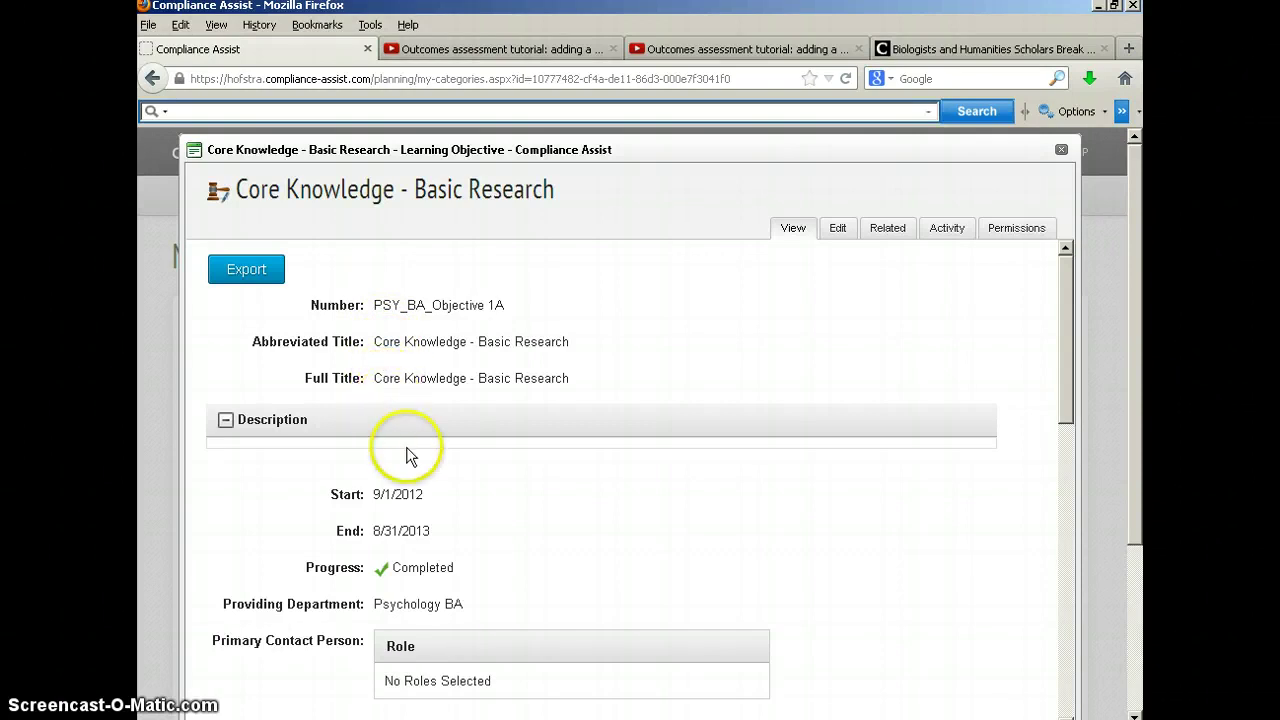
scroll(410, 452, down, 2)
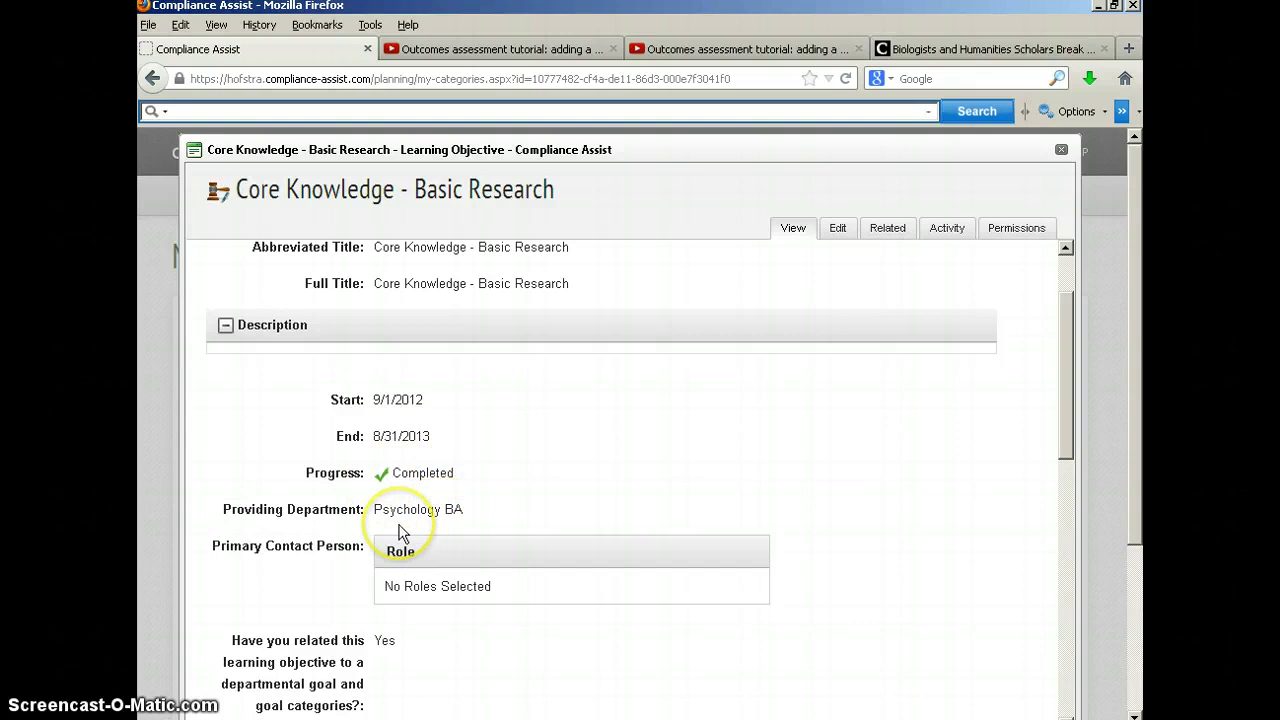
scroll(500, 520, down, 3)
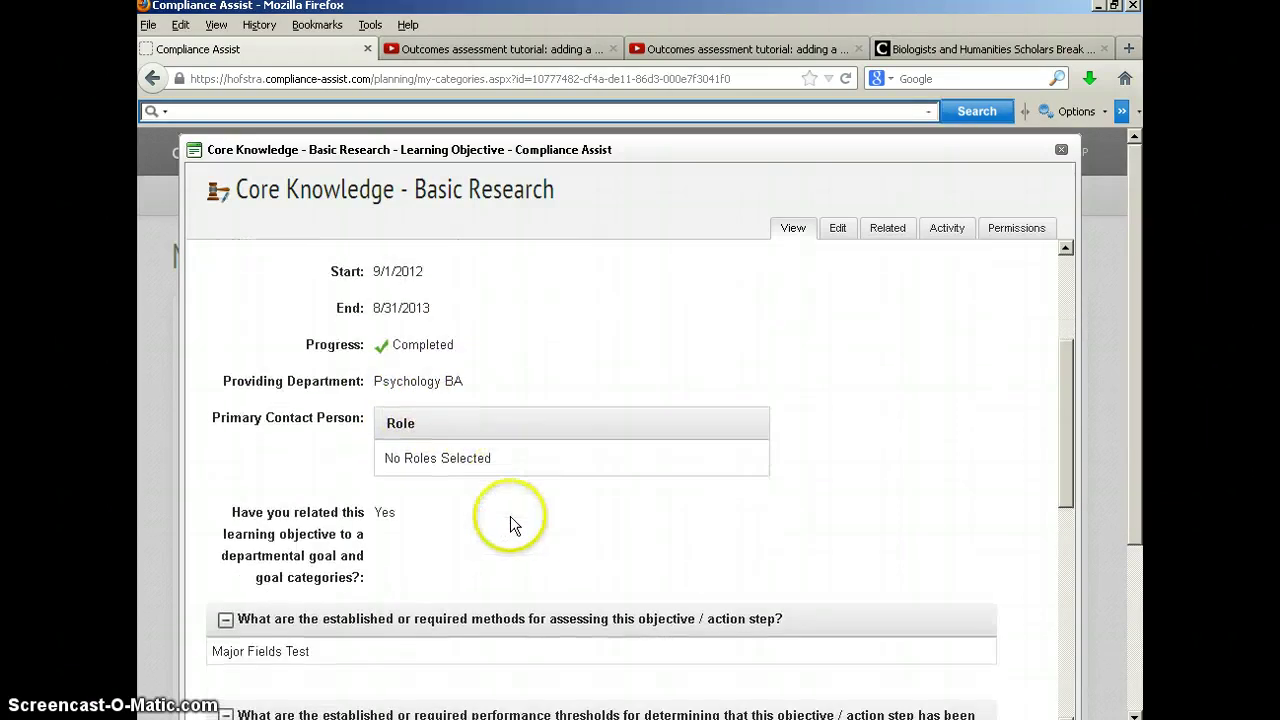
scroll(510, 516, down, 2)
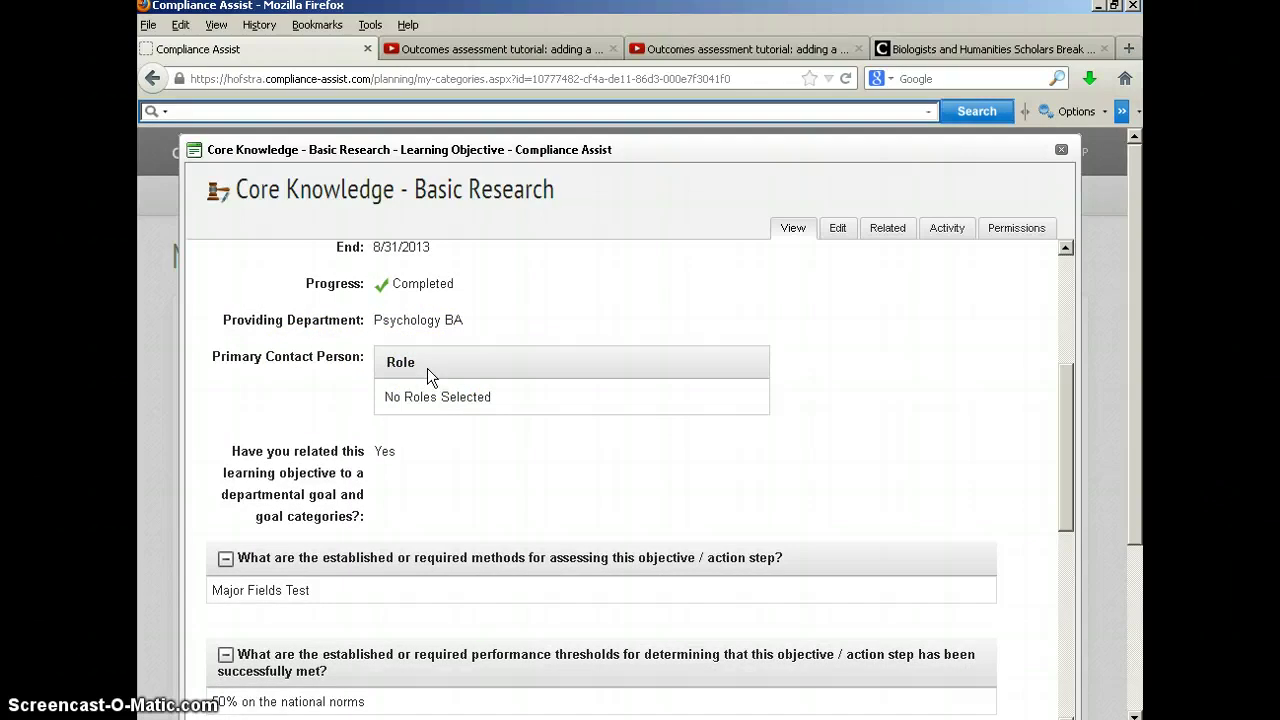
scroll(427, 370, down, 2)
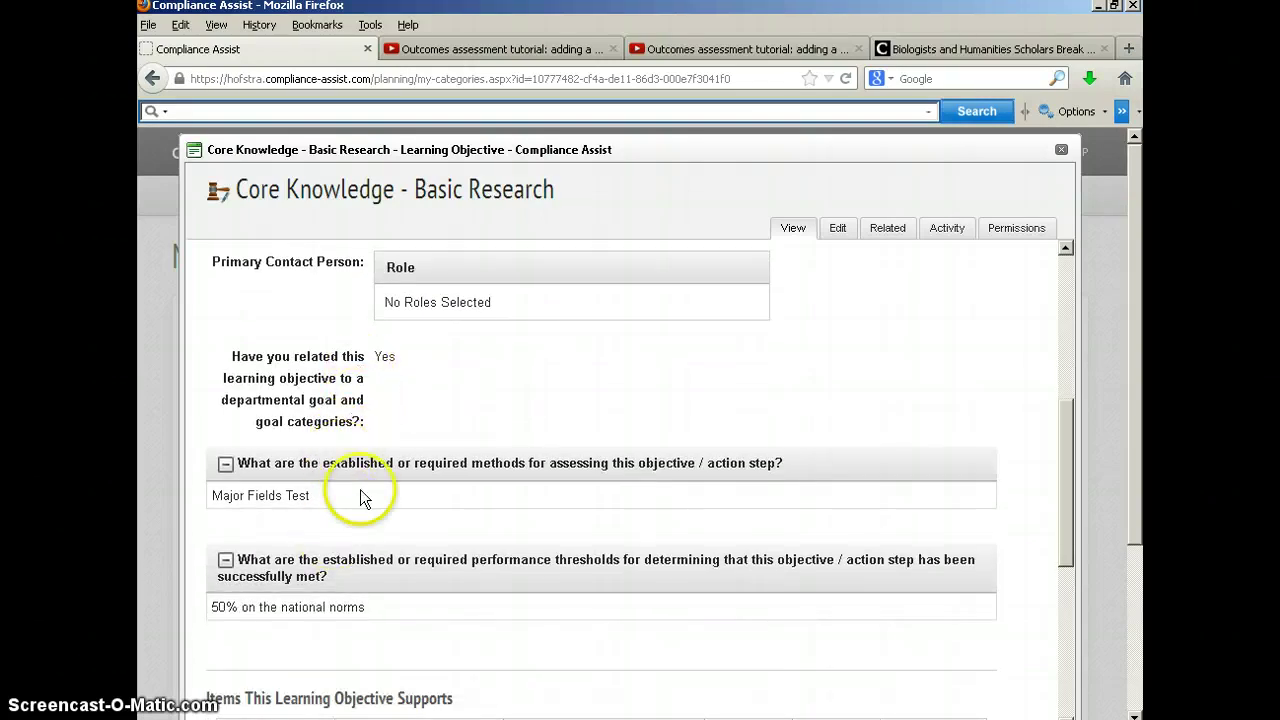
scroll(370, 482, down, 1)
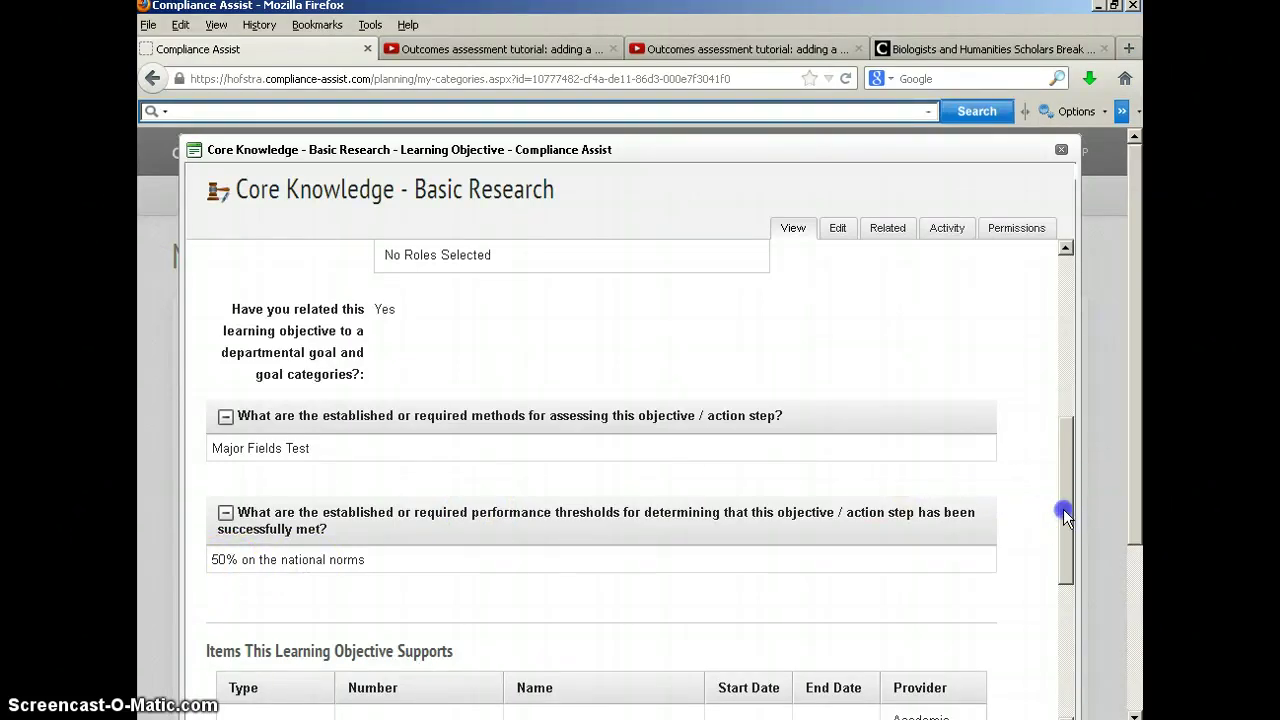
drag(1063, 509, 1035, 617)
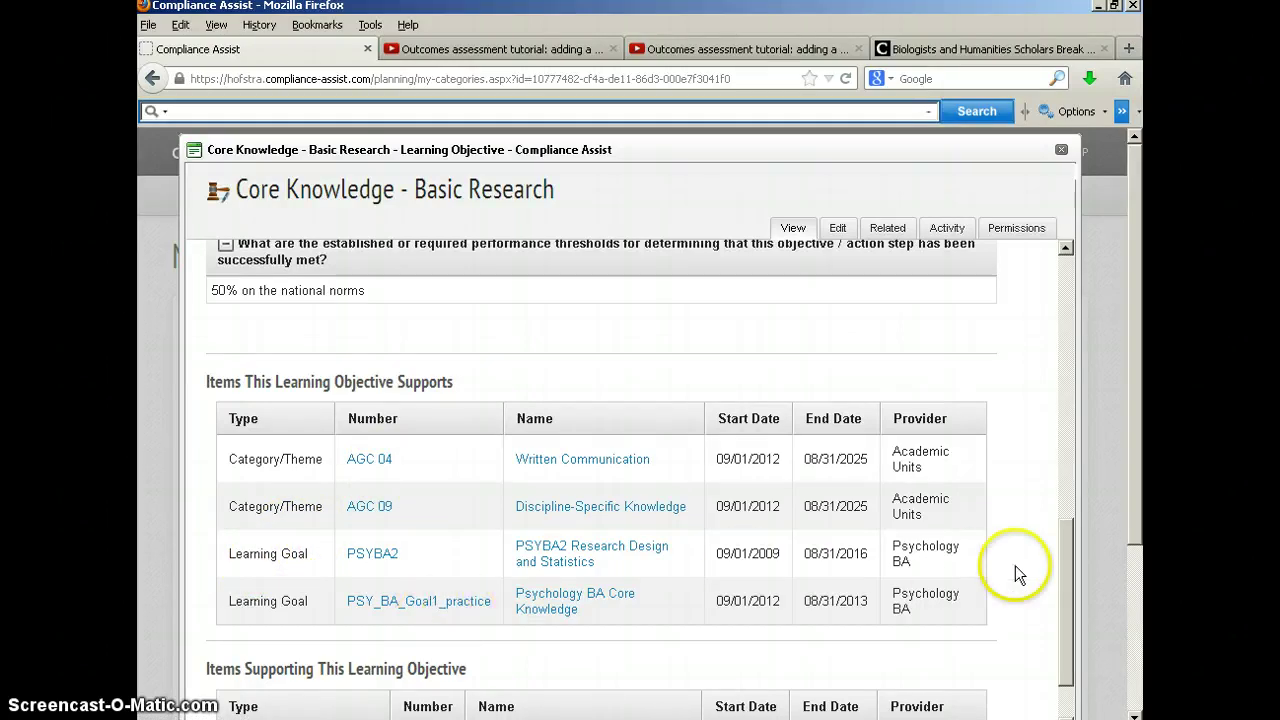
drag(1066, 551, 1063, 587)
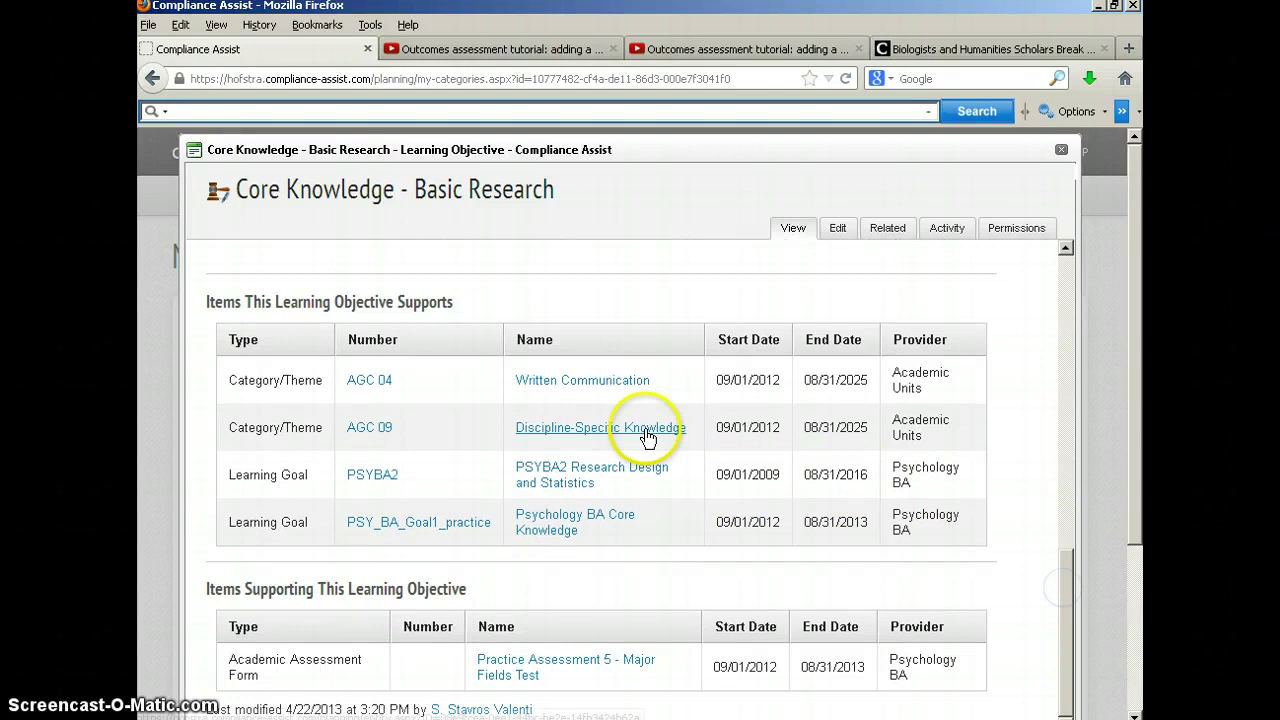
click(512, 667)
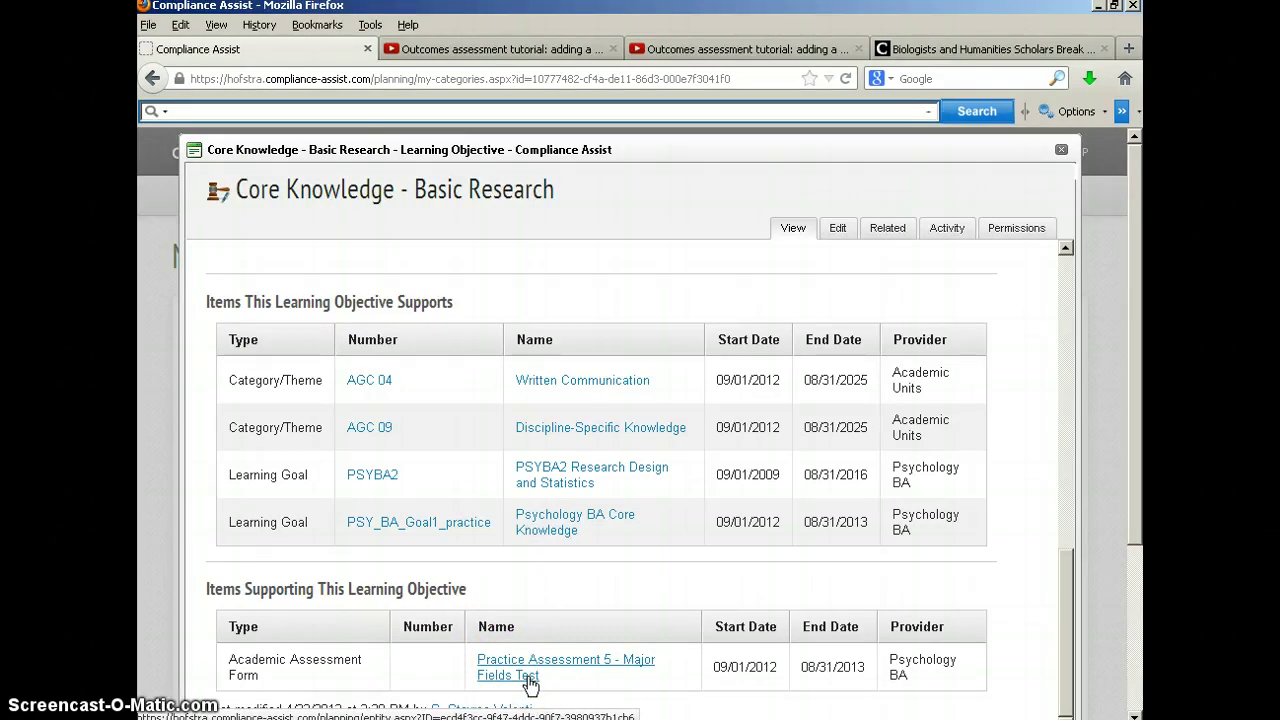